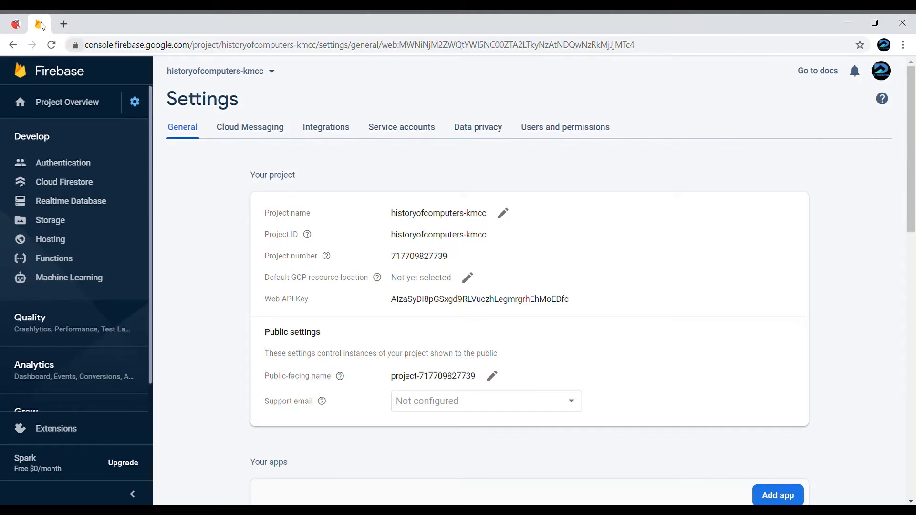
Compare the Thunkable designer with Firebase project settings, checking the Integrations and General tabs.
{"action": "left_click", "coordinate": [15, 23]}
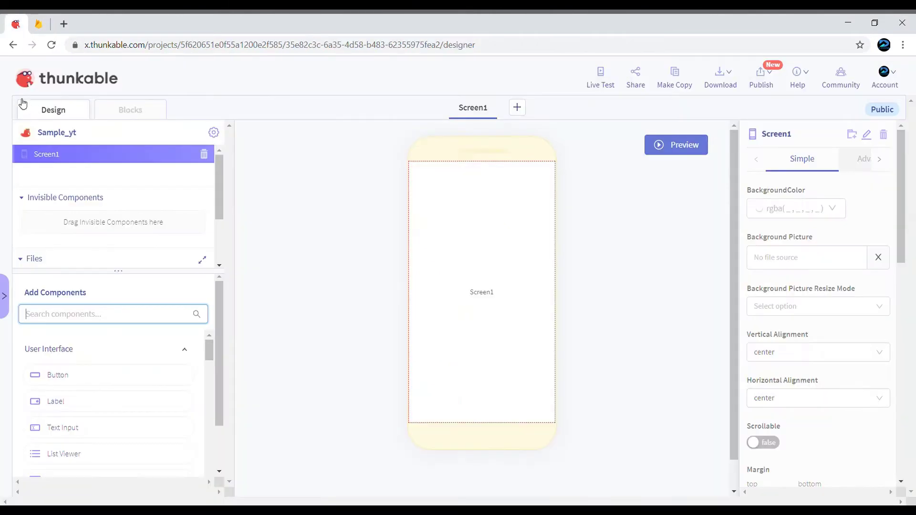
{"action": "left_click", "coordinate": [35, 22]}
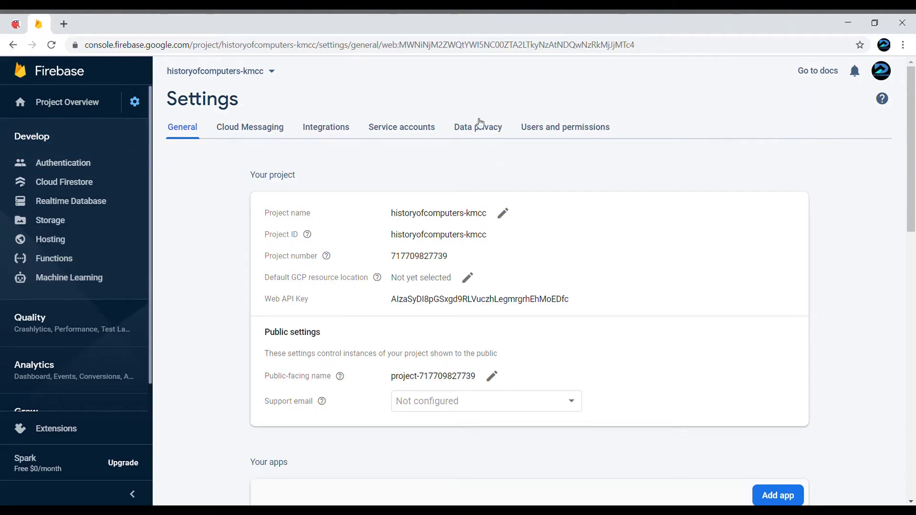
{"action": "left_click", "coordinate": [15, 21]}
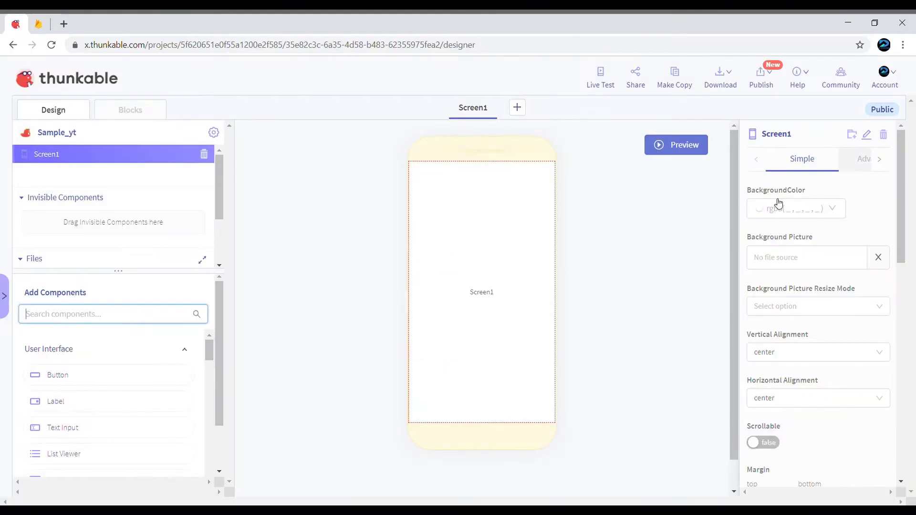
{"action": "left_click", "coordinate": [38, 22]}
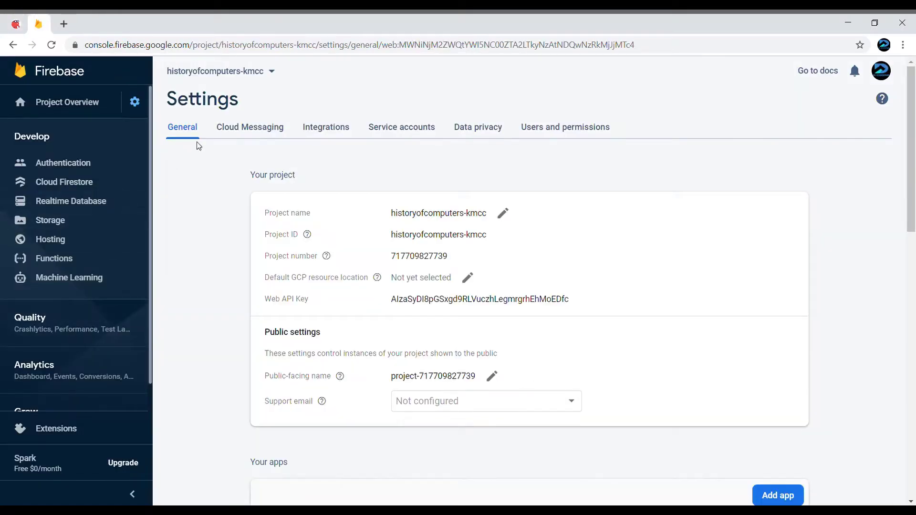
{"action": "left_click", "coordinate": [321, 128]}
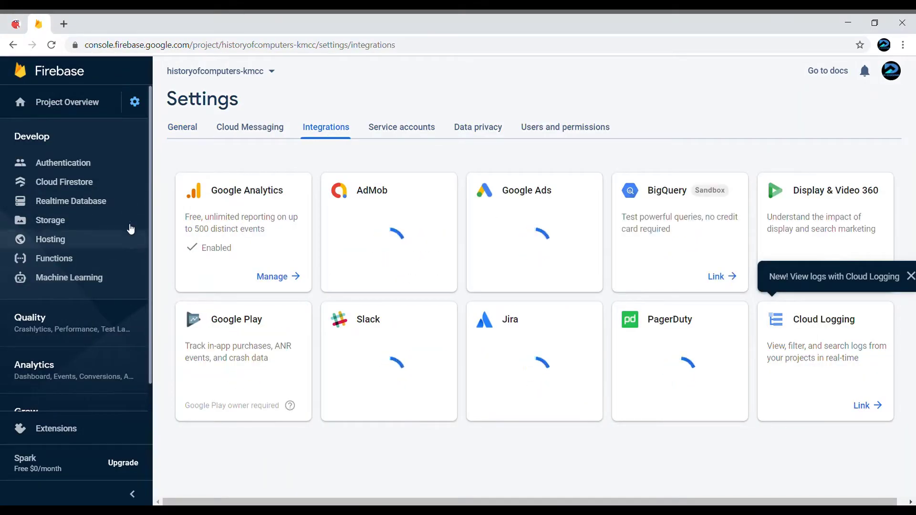
{"action": "left_click", "coordinate": [183, 127]}
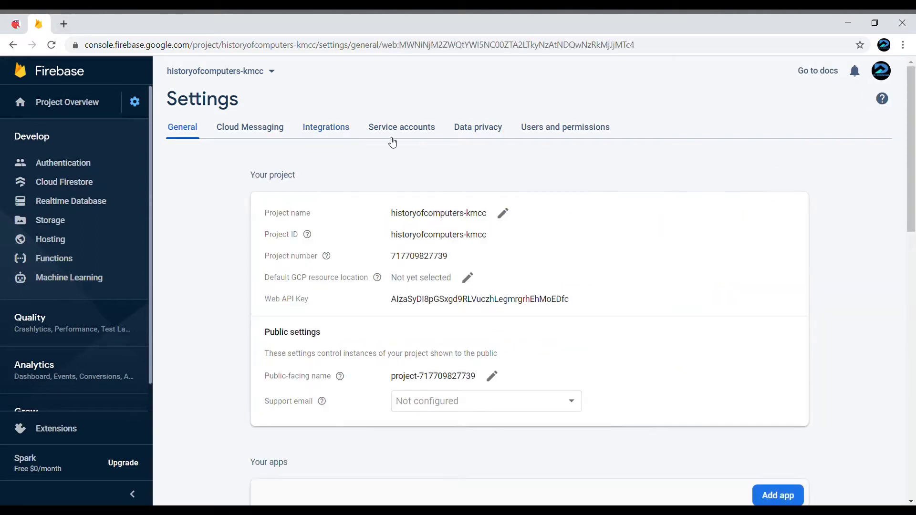
Go to the Firebase console home and open the historyofcomputers-kmcc project.
{"action": "left_click", "coordinate": [44, 75]}
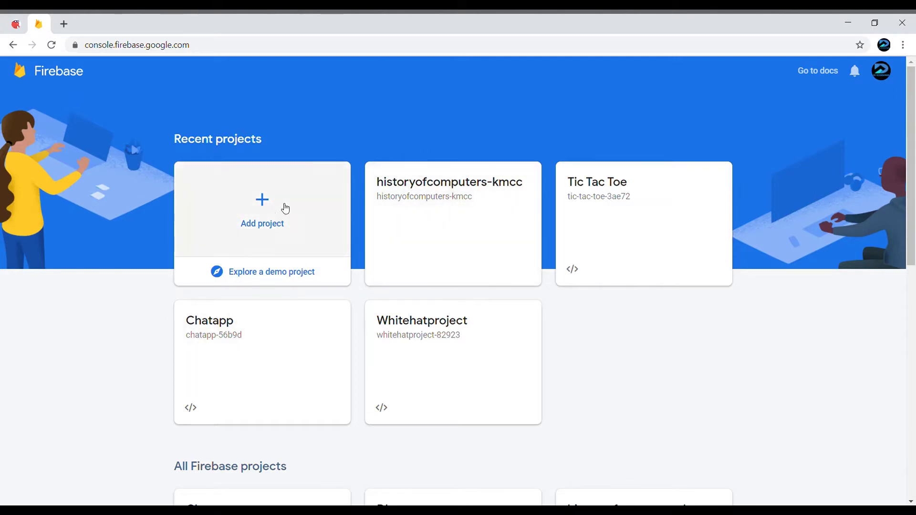
{"action": "left_click", "coordinate": [463, 204]}
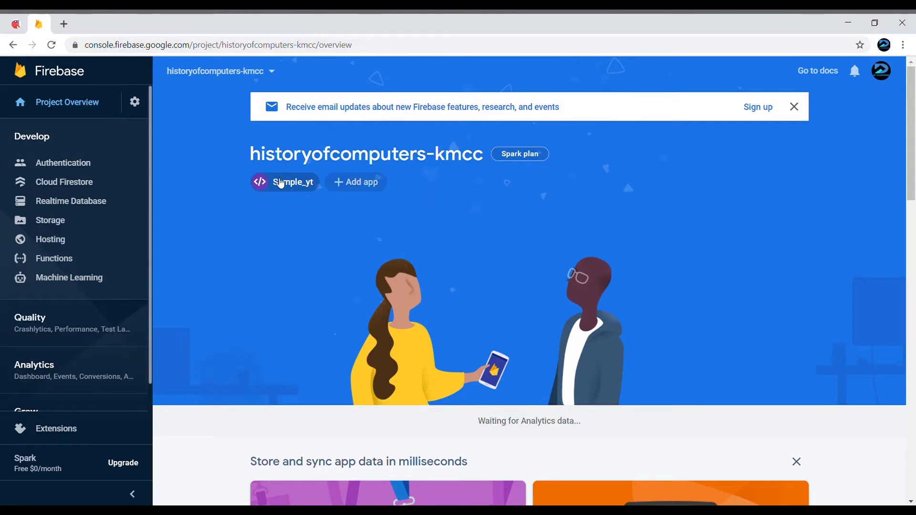
{"action": "mouse_move", "coordinate": [300, 190]}
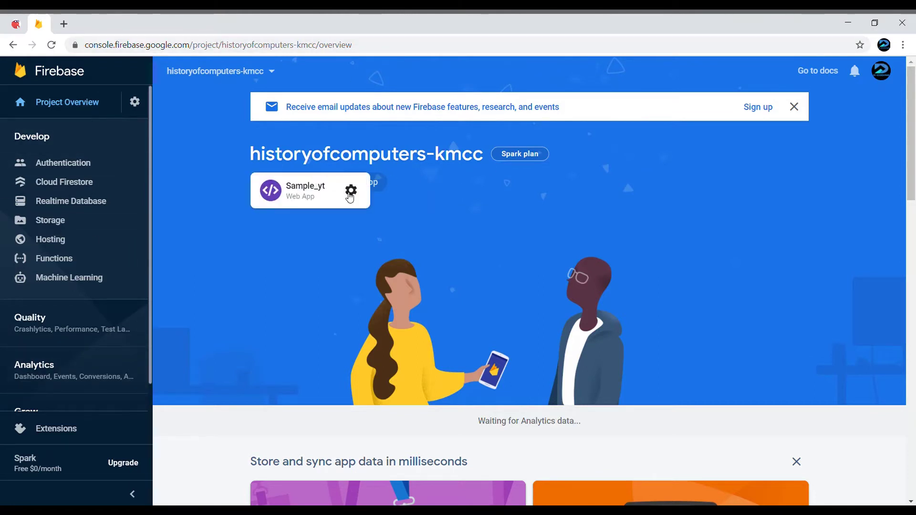
Show the Sample_yt web app's firebaseConfig snippet and inspect its databaseURL key.
{"action": "left_click", "coordinate": [350, 198]}
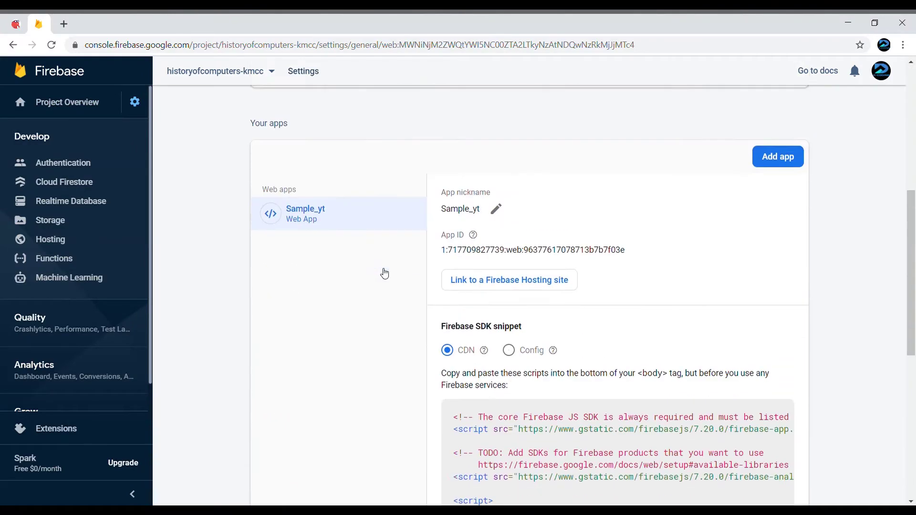
{"action": "scroll", "coordinate": [384, 274], "scroll_direction": "down", "scroll_amount": 2}
{"action": "scroll", "coordinate": [379, 262], "scroll_direction": "down", "scroll_amount": 2}
{"action": "scroll", "coordinate": [393, 244], "scroll_direction": "up", "scroll_amount": 3}
{"action": "scroll", "coordinate": [391, 219], "scroll_direction": "down", "scroll_amount": 5}
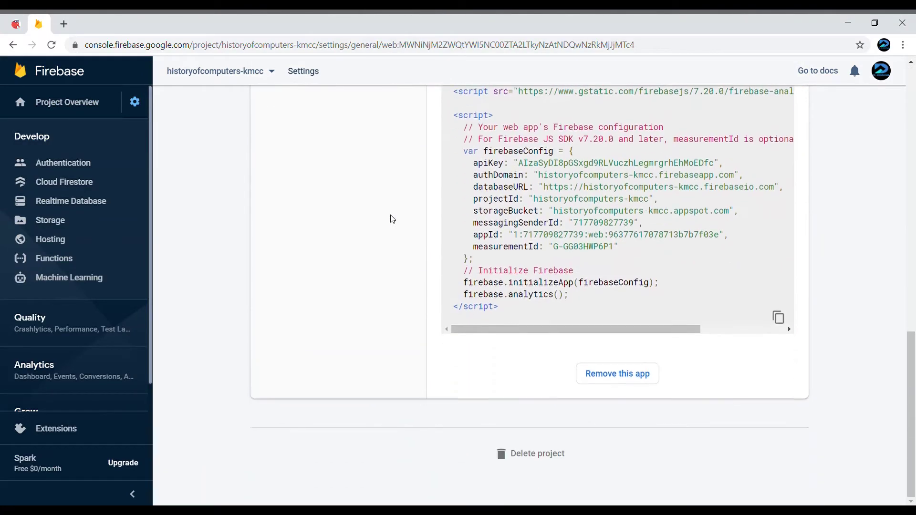
{"action": "scroll", "coordinate": [391, 219], "scroll_direction": "up", "scroll_amount": 3}
{"action": "scroll", "coordinate": [411, 260], "scroll_direction": "down", "scroll_amount": 2}
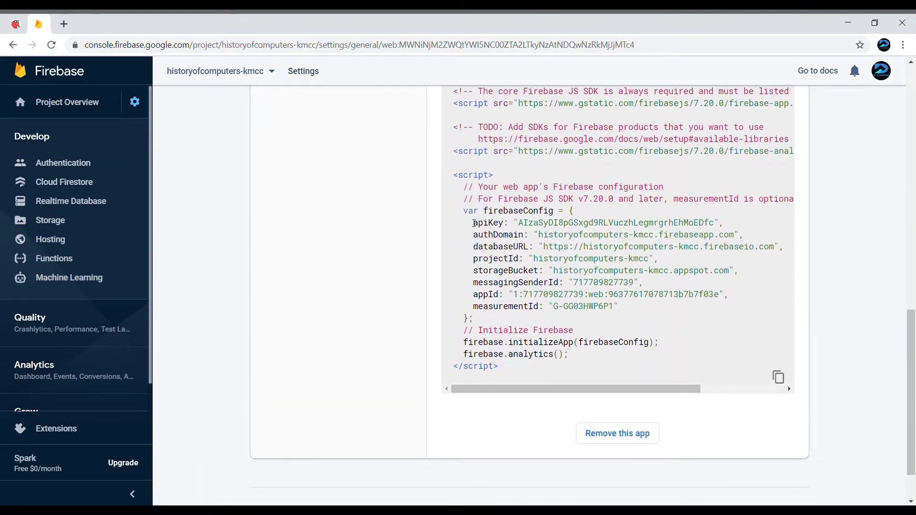
{"action": "left_click_drag", "start_coordinate": [477, 246], "coordinate": [522, 249]}
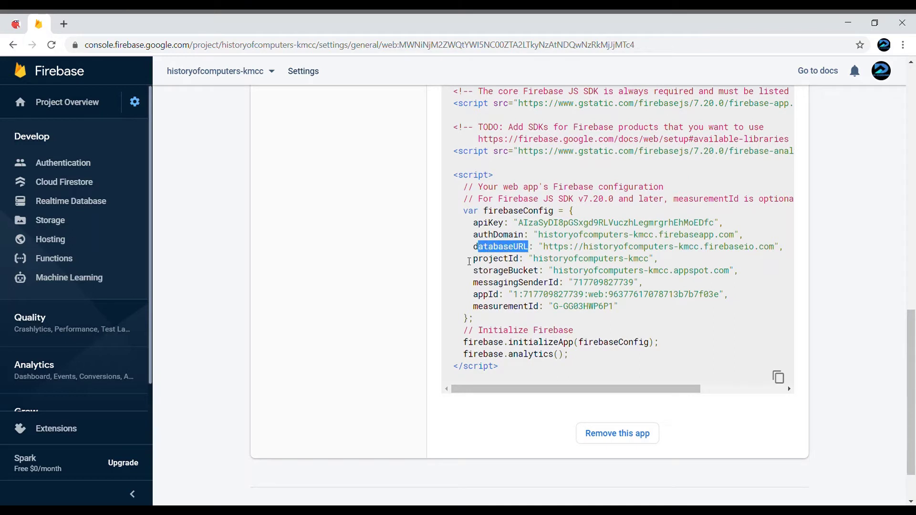
{"action": "left_click", "coordinate": [474, 261]}
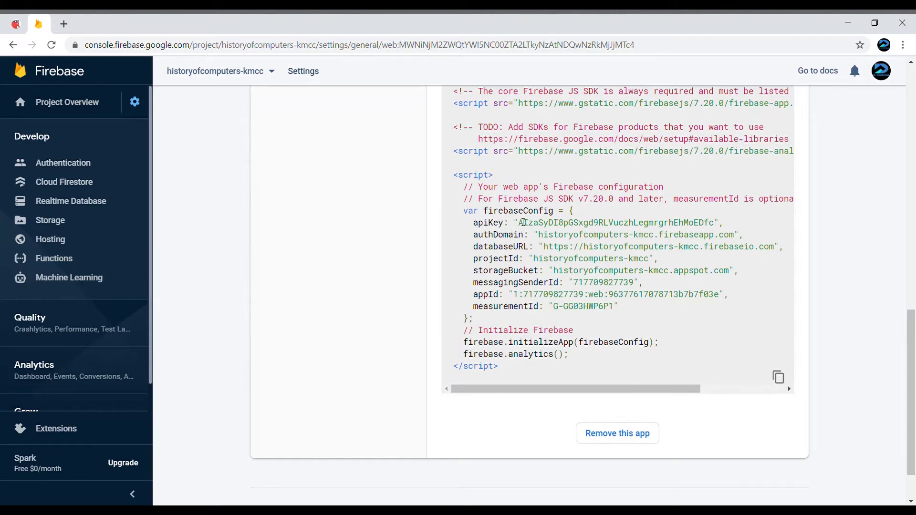
{"action": "left_click", "coordinate": [23, 16]}
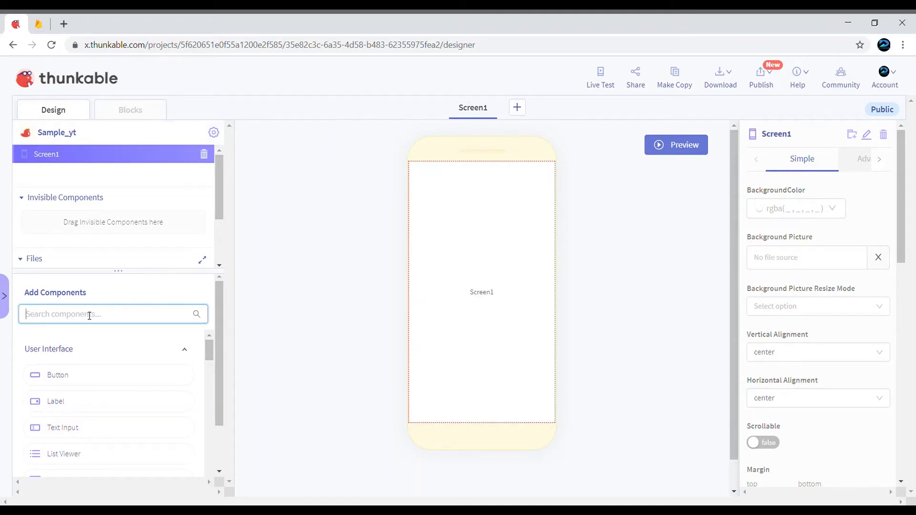
{"action": "type", "text": "db"}
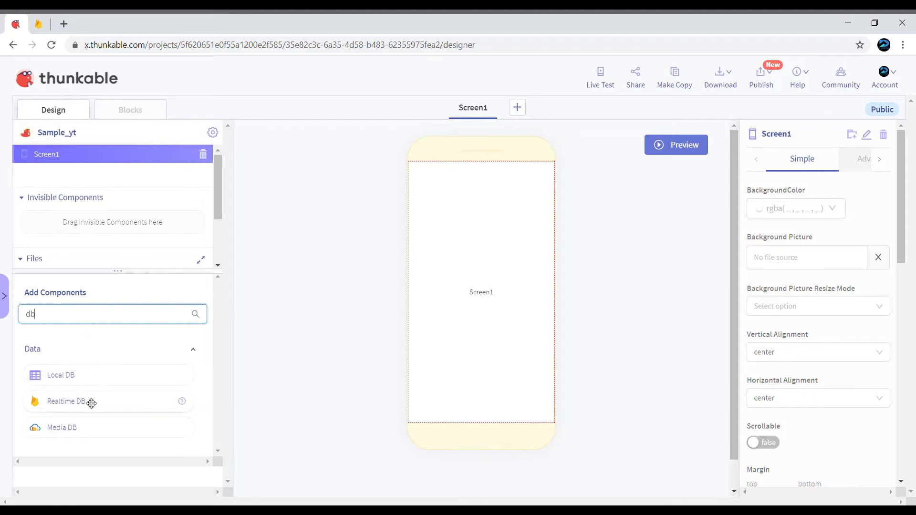
Drag a Realtime DB component onto Screen1 and review its simple and advanced properties.
{"action": "mouse_move", "coordinate": [90, 403]}
{"action": "left_mouse_down"}
{"action": "mouse_move", "coordinate": [73, 430]}
{"action": "mouse_move", "coordinate": [453, 291]}
{"action": "left_mouse_up"}
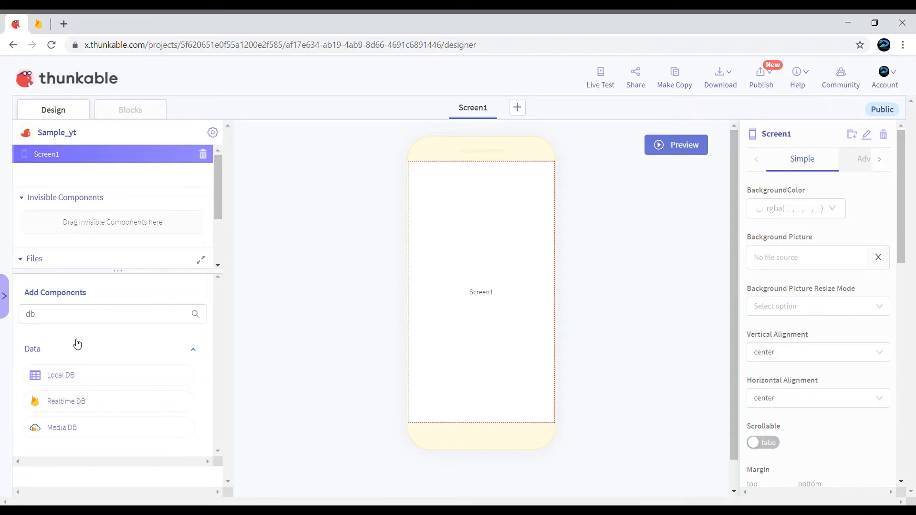
{"action": "left_click", "coordinate": [61, 319]}
{"action": "key", "text": "BackSpace"}
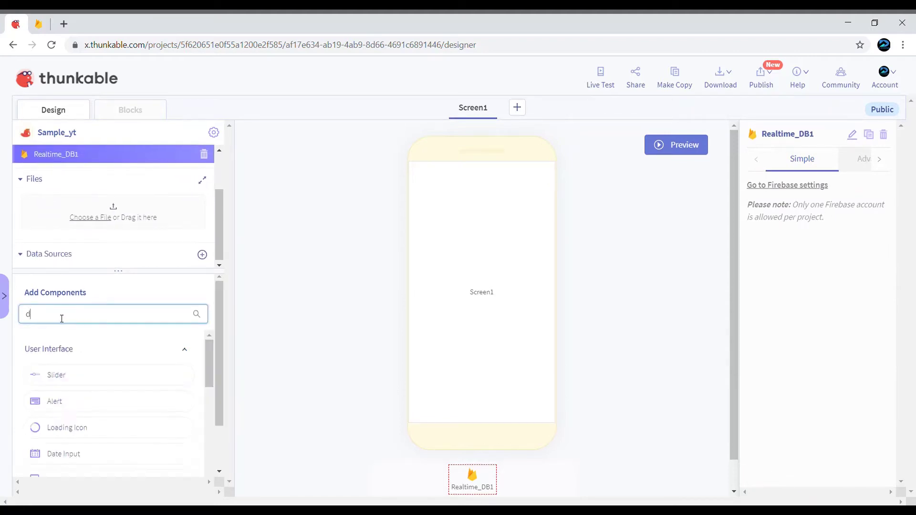
{"action": "key", "text": "BackSpace"}
{"action": "type", "text": "db"}
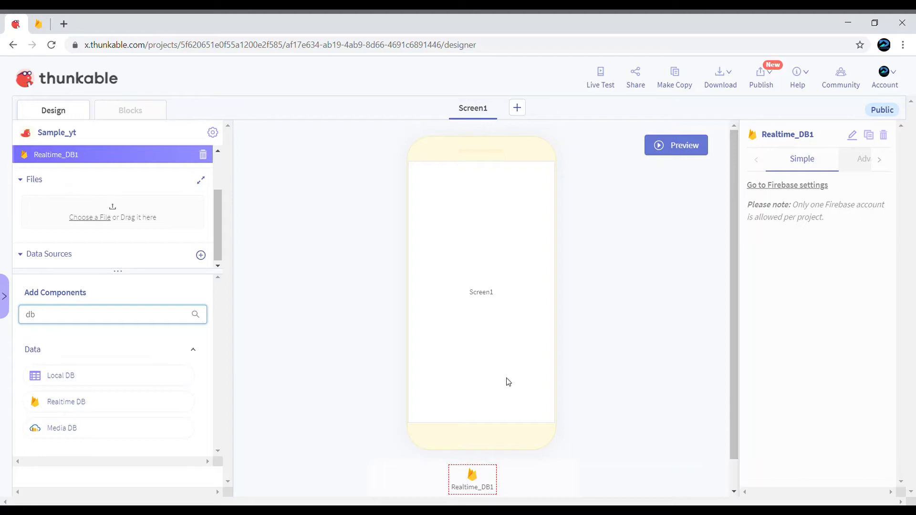
{"action": "scroll", "coordinate": [506, 382], "scroll_direction": "down", "scroll_amount": 2}
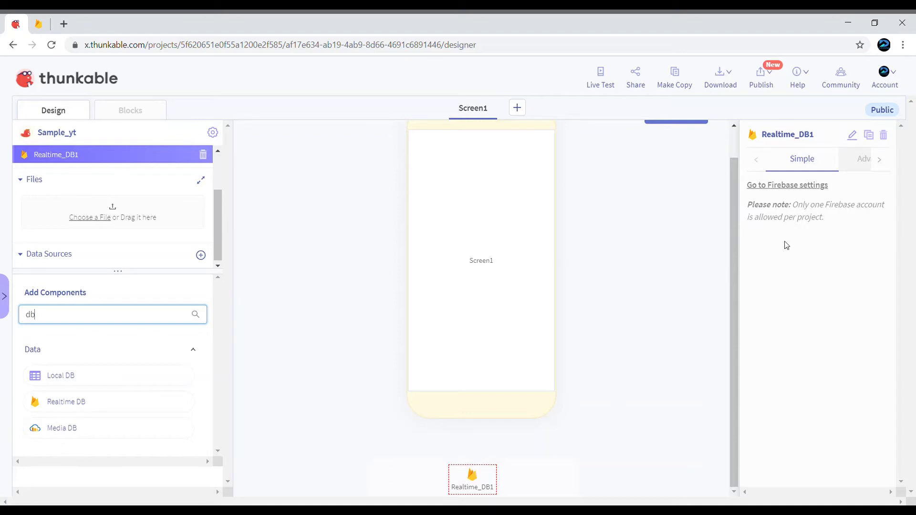
{"action": "left_click", "coordinate": [867, 164]}
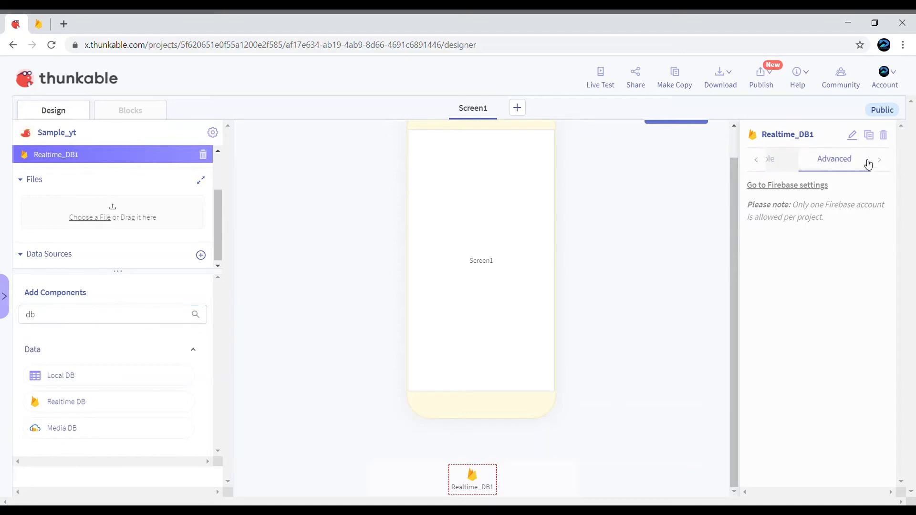
{"action": "left_click", "coordinate": [783, 168]}
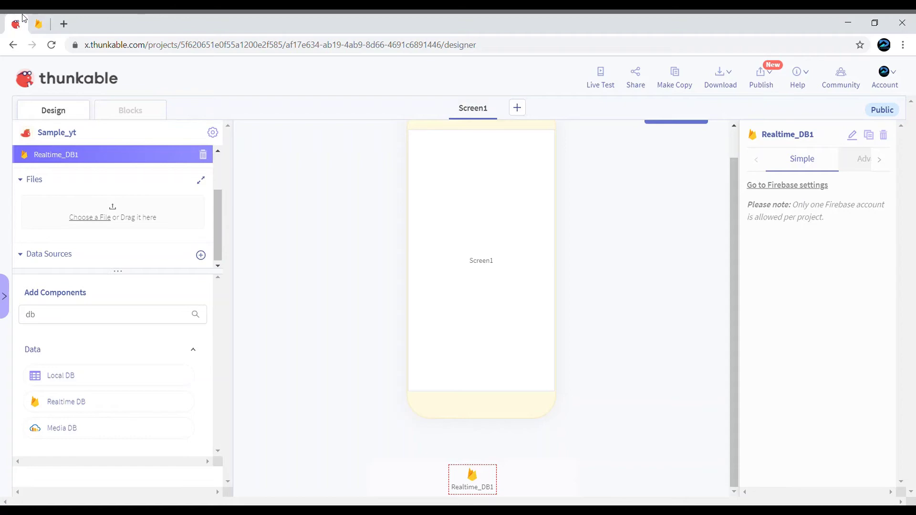
{"action": "left_click", "coordinate": [40, 24]}
Open the app settings and locate the empty Firebase API Key and Database URL fields.
{"action": "left_click", "coordinate": [782, 186]}
{"action": "left_click", "coordinate": [790, 220]}
{"action": "scroll", "coordinate": [812, 215], "scroll_direction": "down", "scroll_amount": 2}
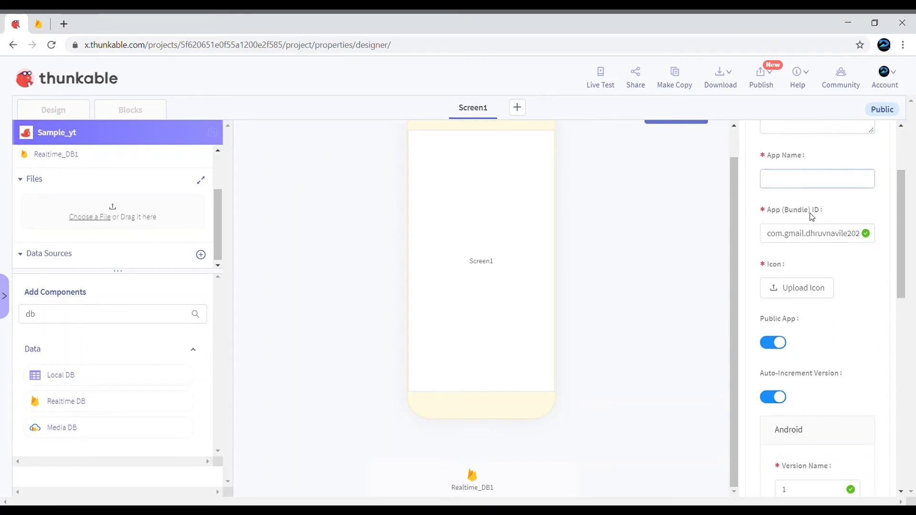
{"action": "scroll", "coordinate": [780, 237], "scroll_direction": "down", "scroll_amount": 2}
{"action": "scroll", "coordinate": [770, 251], "scroll_direction": "down", "scroll_amount": 2}
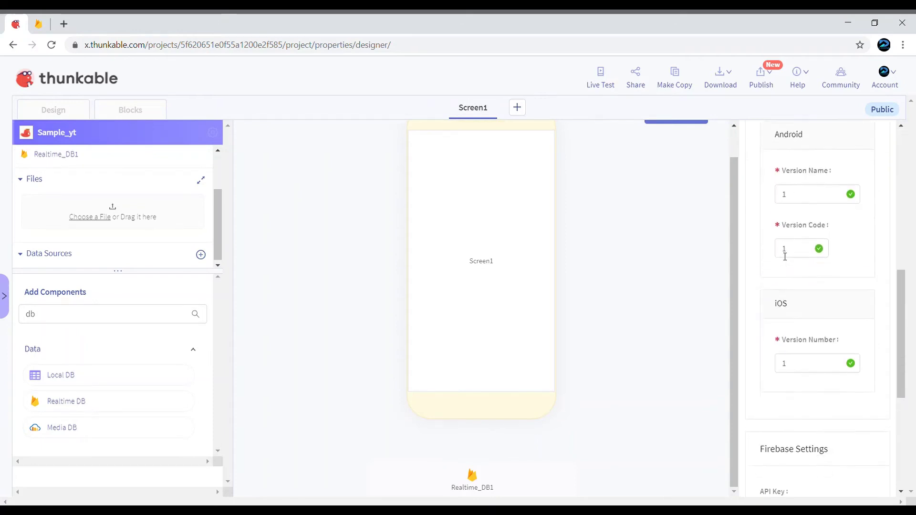
{"action": "scroll", "coordinate": [783, 255], "scroll_direction": "down", "scroll_amount": 1}
{"action": "scroll", "coordinate": [784, 260], "scroll_direction": "down", "scroll_amount": 2}
{"action": "scroll", "coordinate": [783, 261], "scroll_direction": "down", "scroll_amount": 1}
{"action": "left_click", "coordinate": [785, 267]}
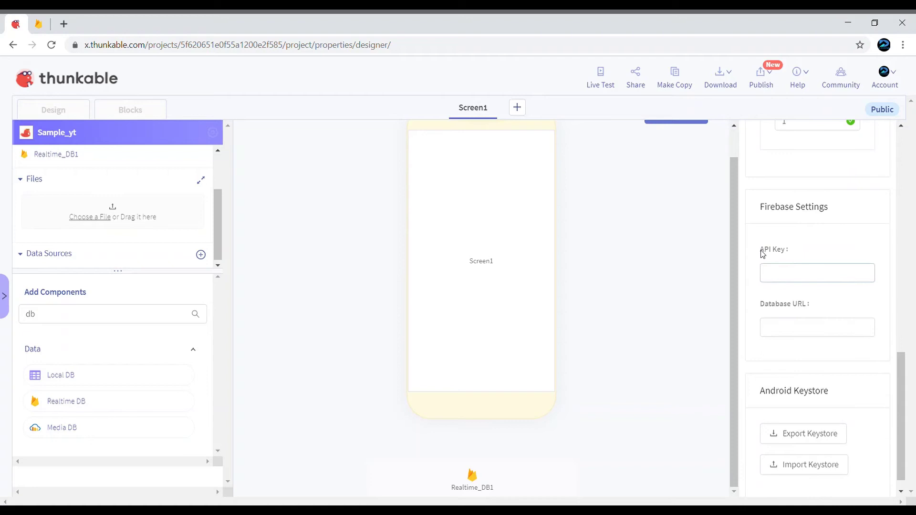
{"action": "left_click", "coordinate": [771, 307]}
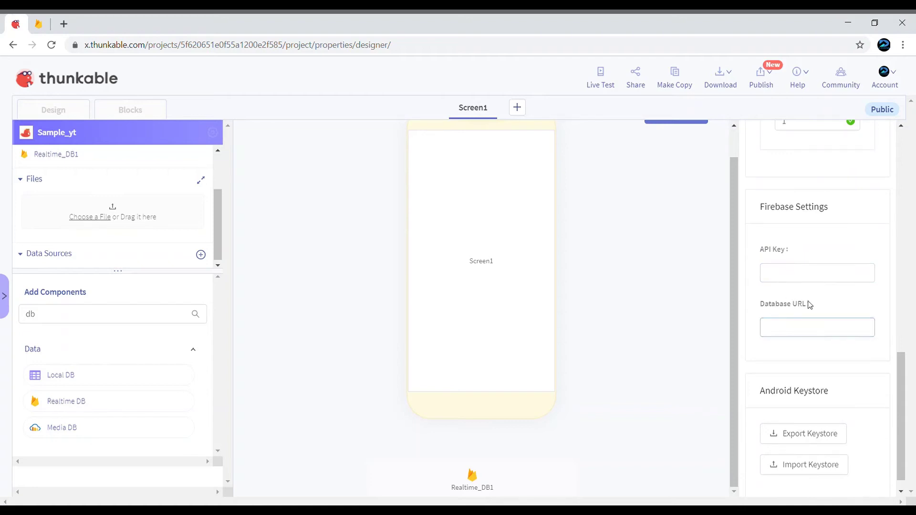
{"action": "left_click", "coordinate": [39, 24]}
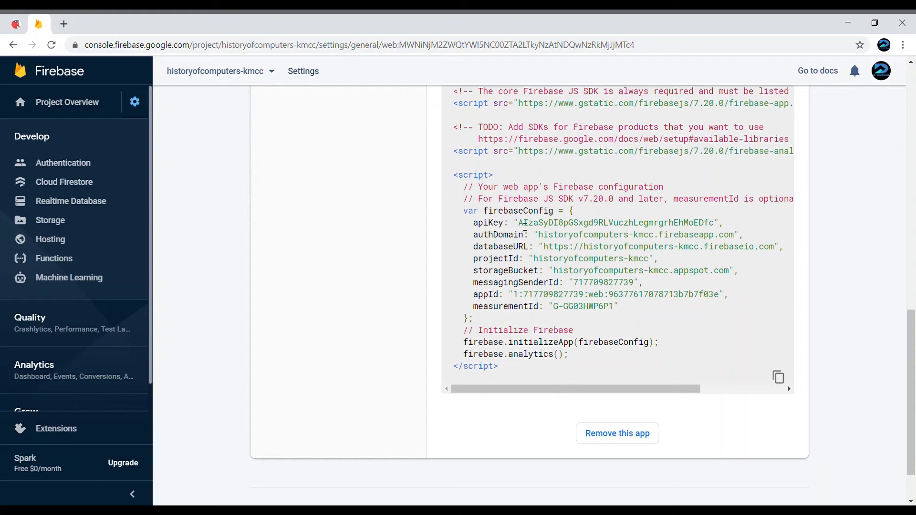
Paste the copied Firebase apiKey string into Thunkable's API Key field.
{"action": "left_click_drag", "start_coordinate": [519, 223], "coordinate": [721, 228]}
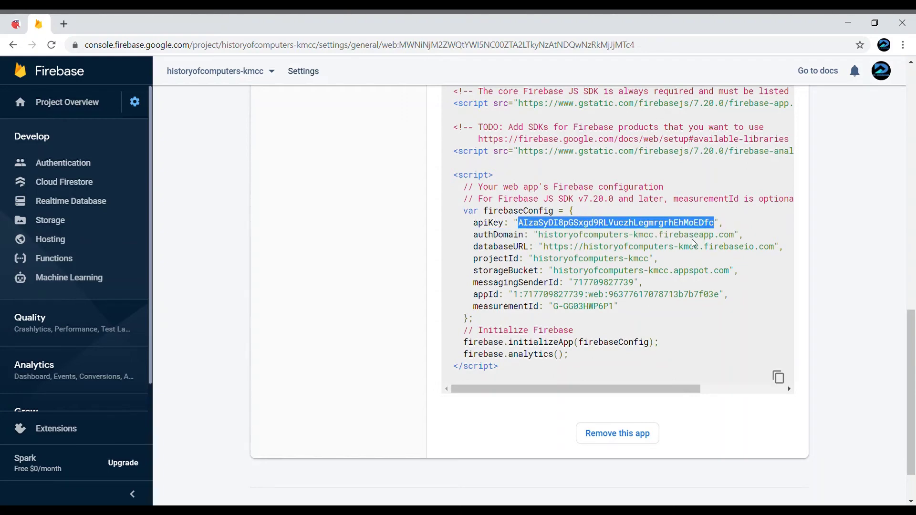
{"action": "key", "text": "ctrl+shift+Tab"}
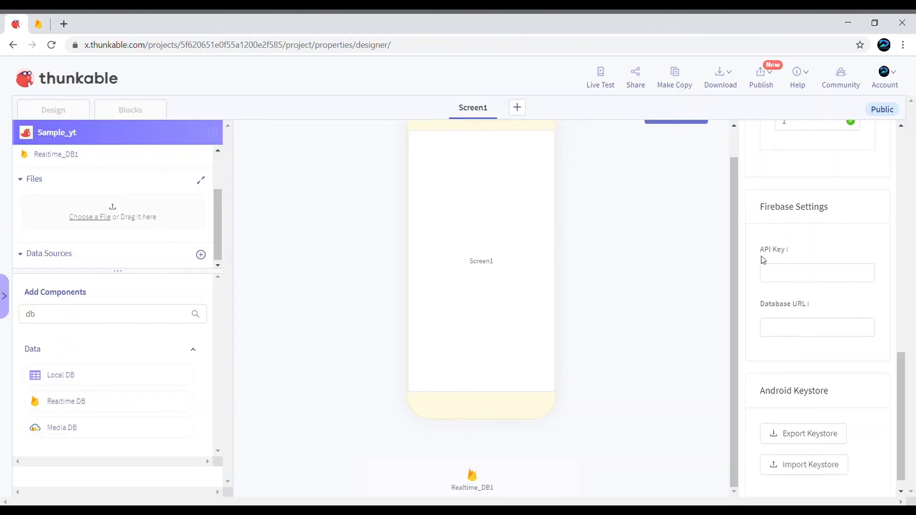
{"action": "left_click", "coordinate": [780, 270]}
{"action": "key", "text": "ctrl+v"}
{"action": "left_click", "coordinate": [785, 324]}
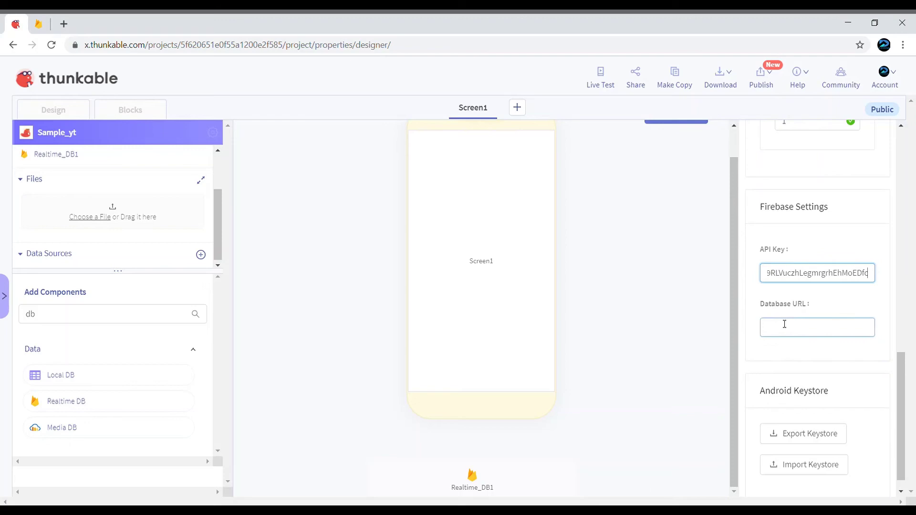
{"action": "left_click", "coordinate": [46, 16]}
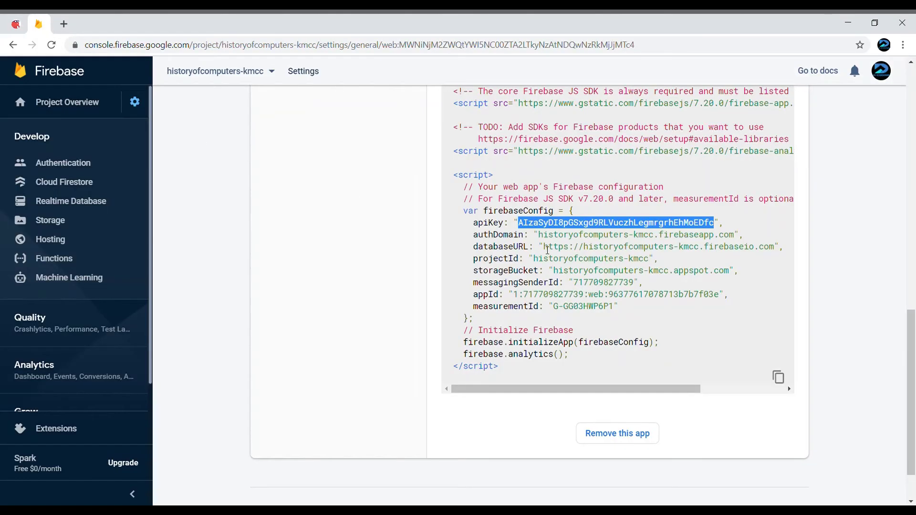
Paste the copied Firebase databaseURL string into Thunkable's Database URL field.
{"action": "left_click_drag", "start_coordinate": [548, 249], "coordinate": [778, 247]}
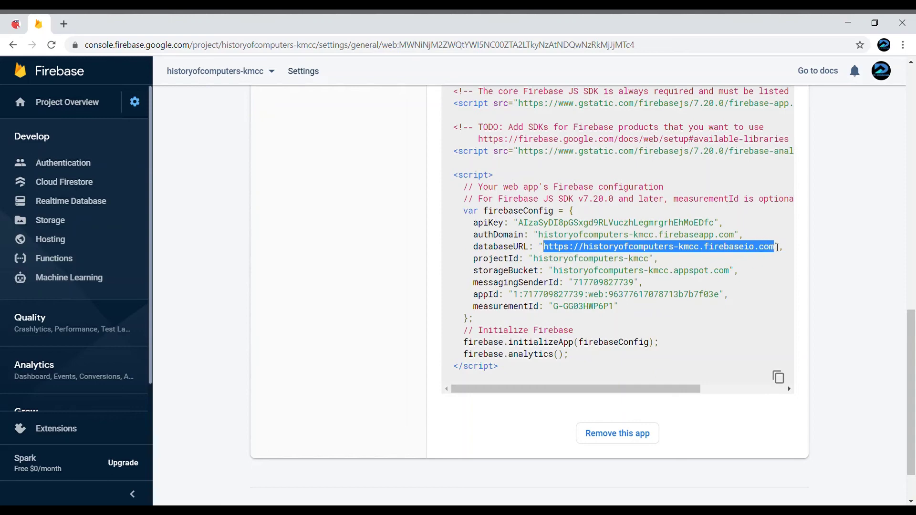
{"action": "key", "text": "ctrl+shift+Tab"}
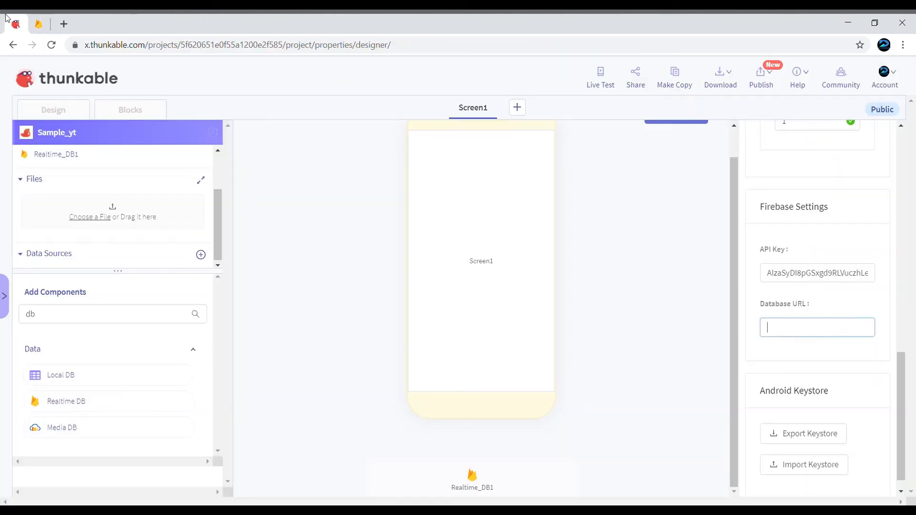
{"action": "key", "text": "ctrl+v"}
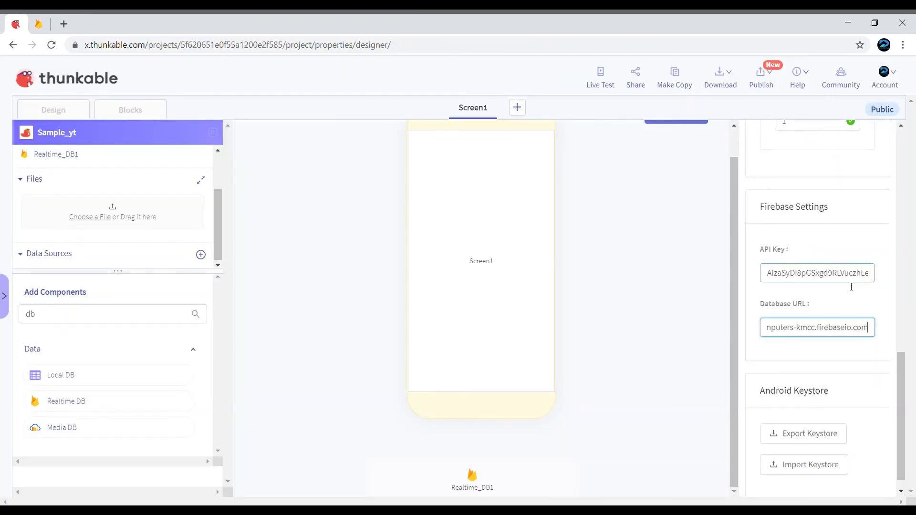
{"action": "left_click", "coordinate": [642, 260]}
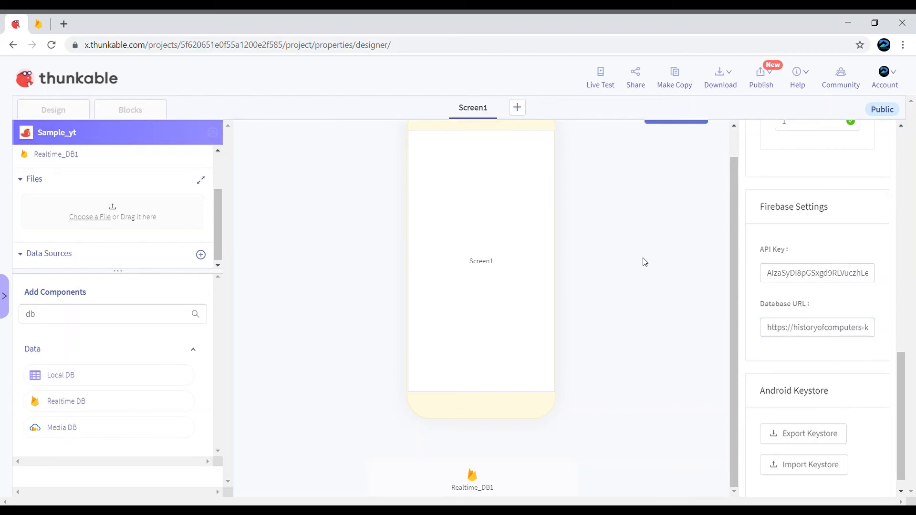
{"action": "left_click", "coordinate": [44, 16]}
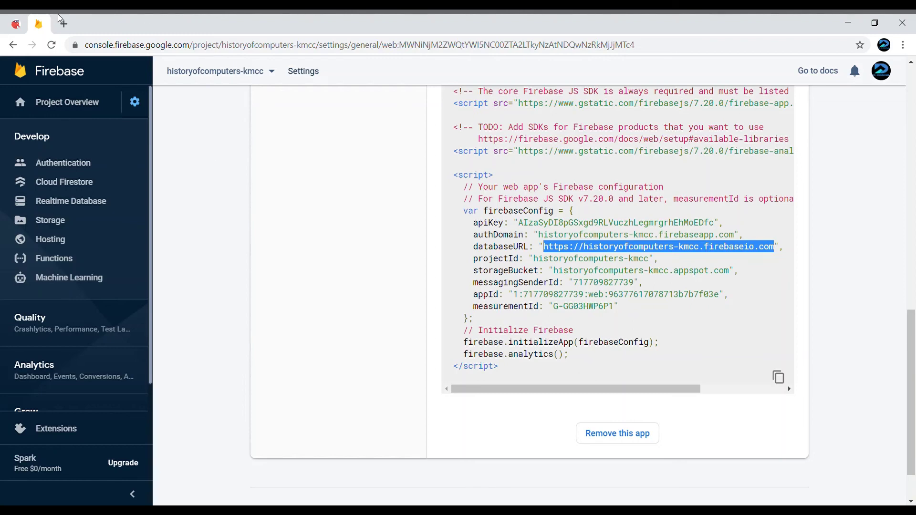
{"action": "scroll", "coordinate": [291, 293], "scroll_direction": "up", "scroll_amount": 4}
{"action": "scroll", "coordinate": [253, 276], "scroll_direction": "up", "scroll_amount": 3}
{"action": "scroll", "coordinate": [215, 258], "scroll_direction": "down", "scroll_amount": 8}
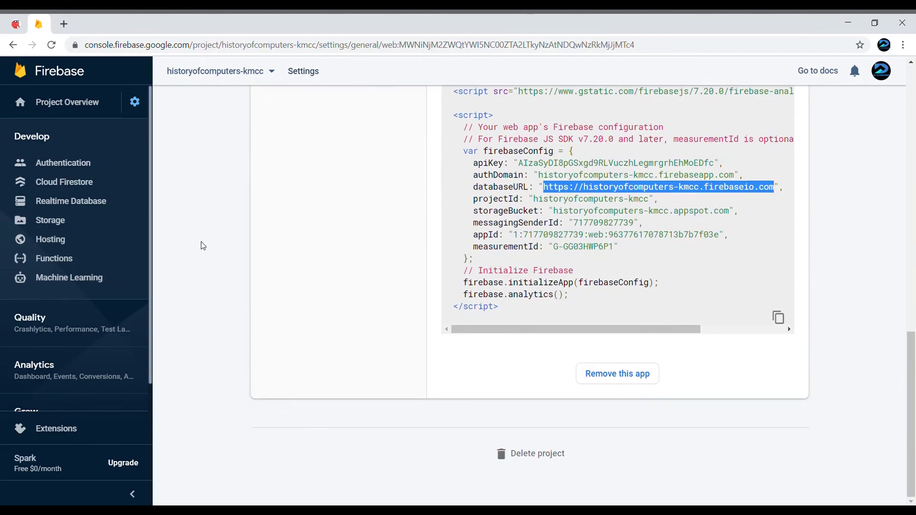
{"action": "key", "text": "ctrl+shift+Tab"}
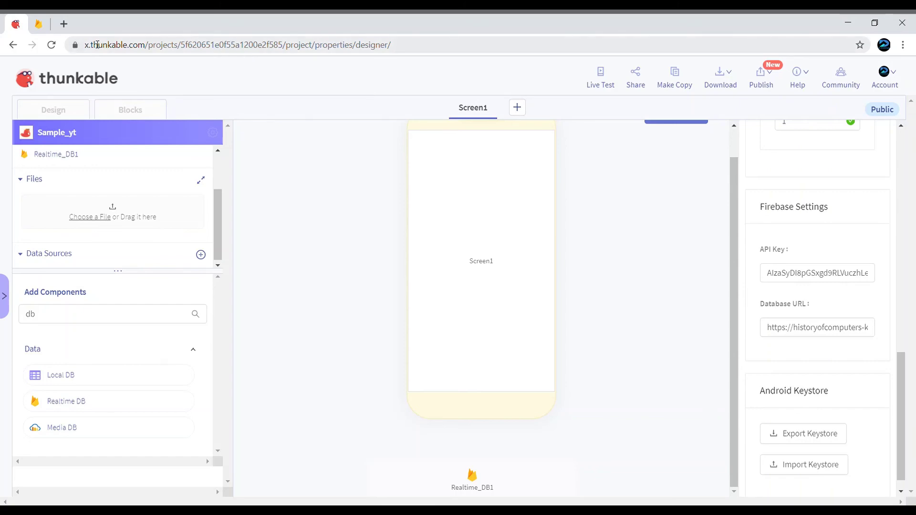
{"action": "left_click", "coordinate": [36, 22]}
{"action": "scroll", "coordinate": [356, 315], "scroll_direction": "up", "scroll_amount": 5}
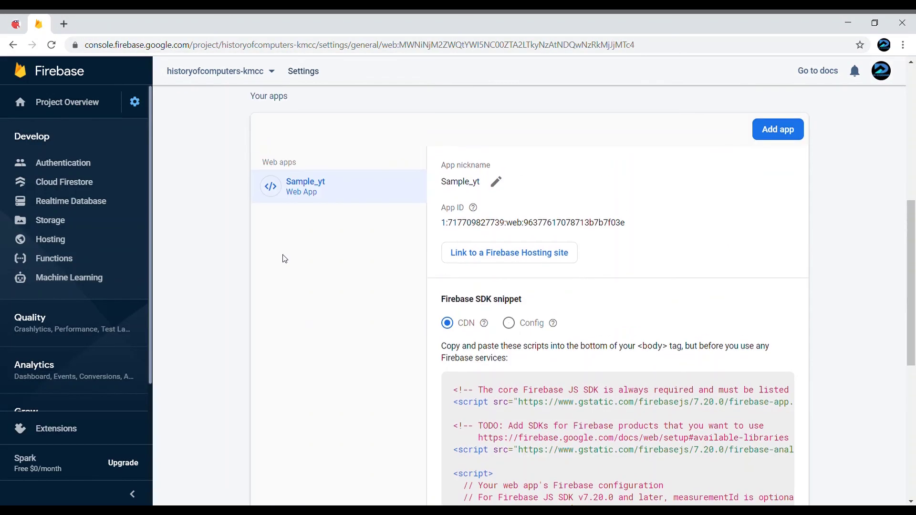